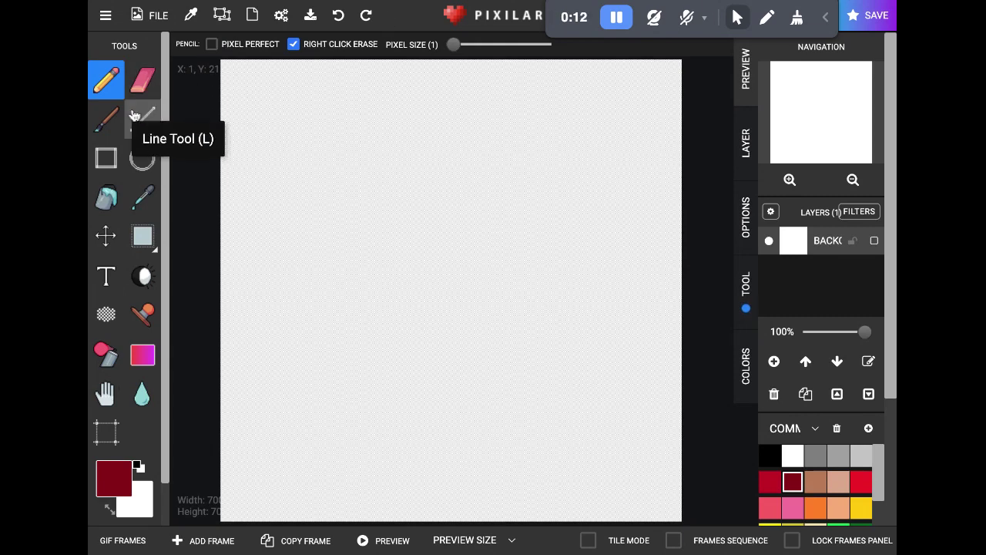
- Create a new blank drawing 300 pixels wide and 300 pixels high
click(151, 16)
click(164, 61)
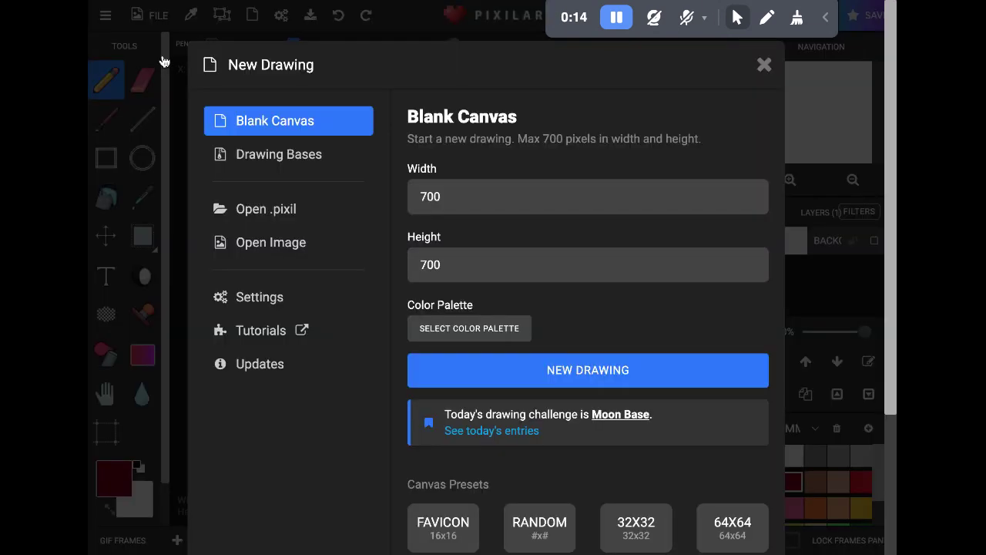
double_click(458, 197)
text(300)
double_click(465, 277)
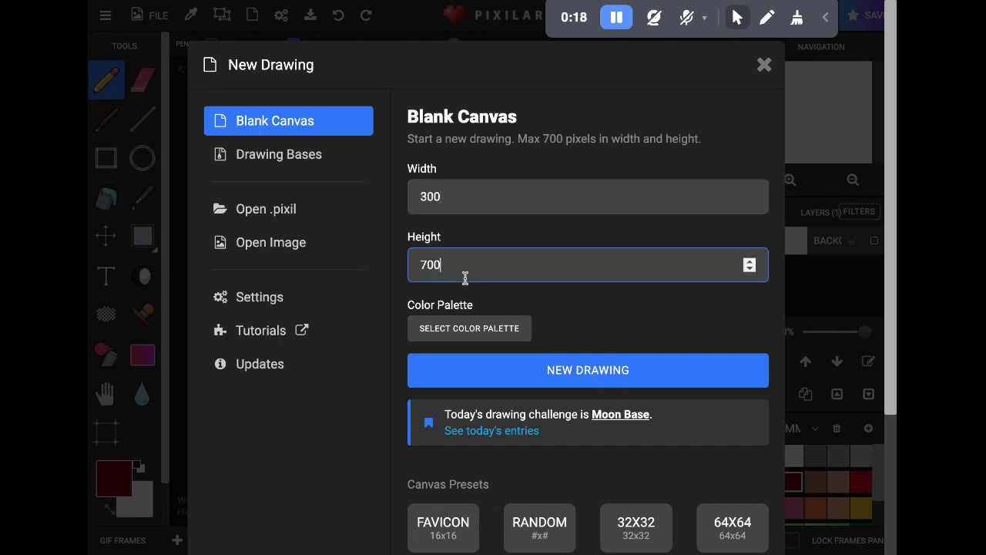
text(300)
click(555, 373)
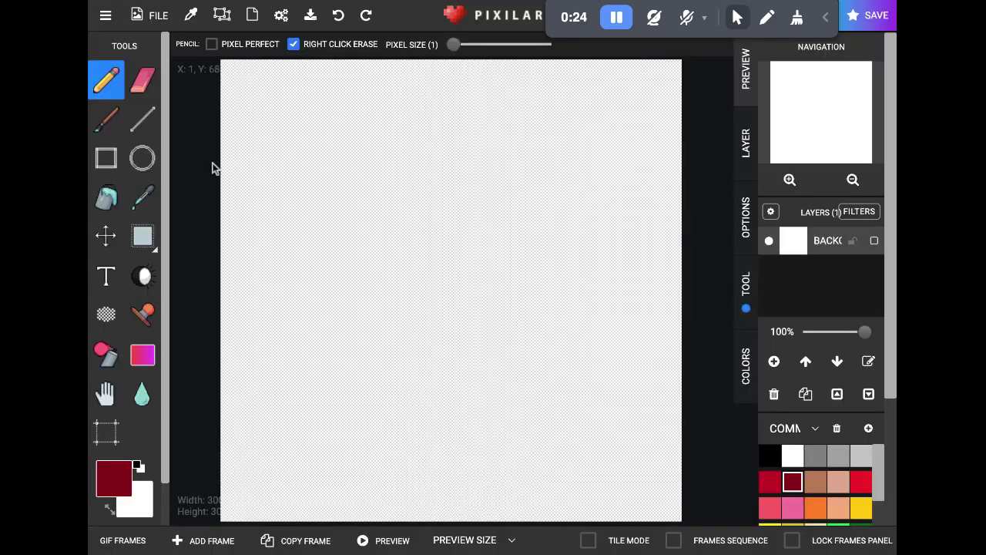
- Fill the whole canvas with the pale beige-yellow palette colour using the Bucket tool
click(108, 200)
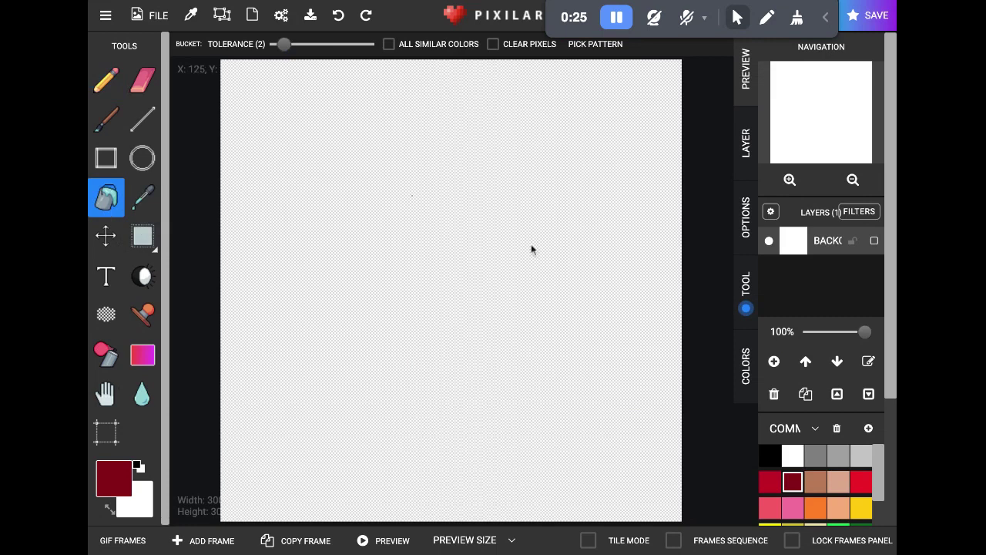
scroll(833, 497, down, 2)
click(815, 492)
click(559, 428)
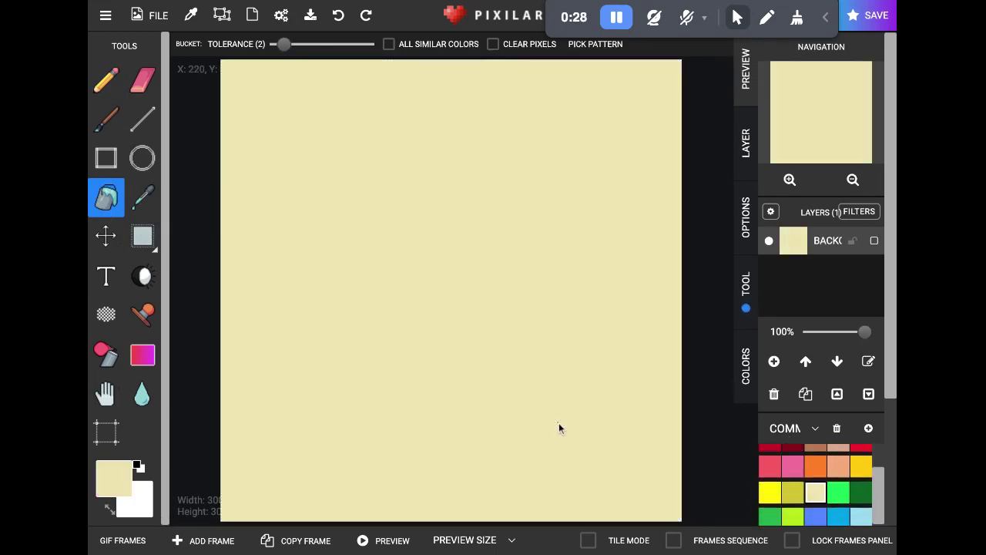
- Draw a small dark red circle in the canvas's upper part as a head, with two straight lines meeting in a pointed beak
click(141, 158)
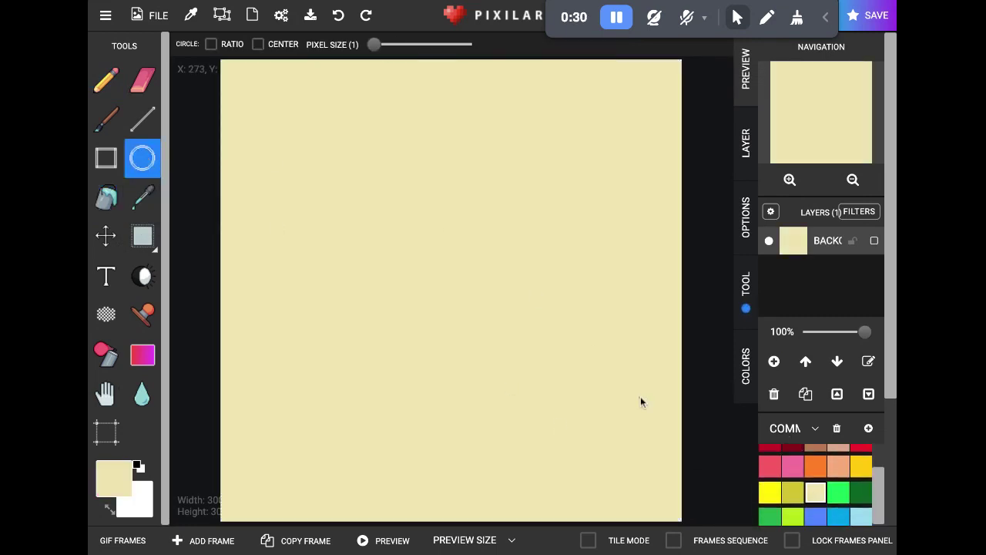
scroll(799, 480, up, 2)
click(793, 478)
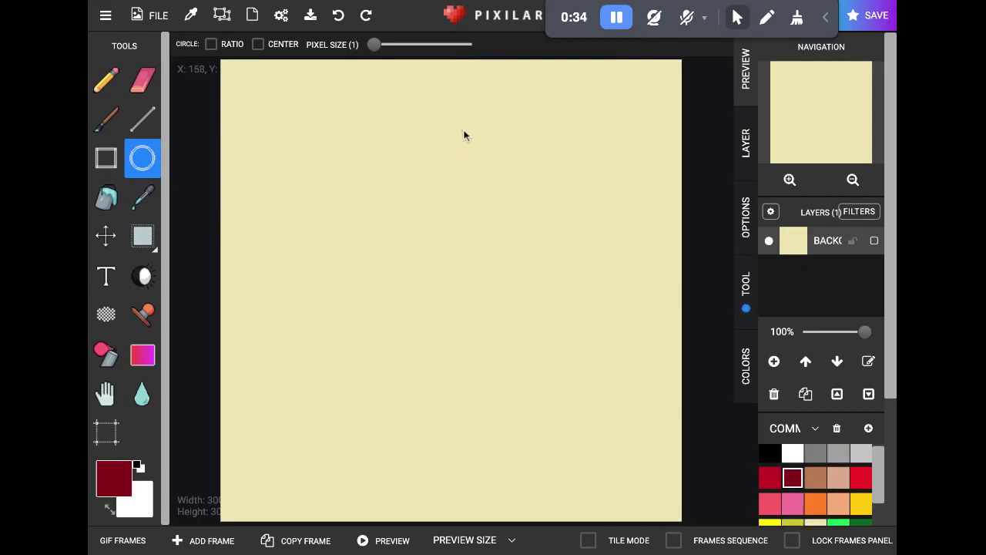
drag(463, 120, 512, 168)
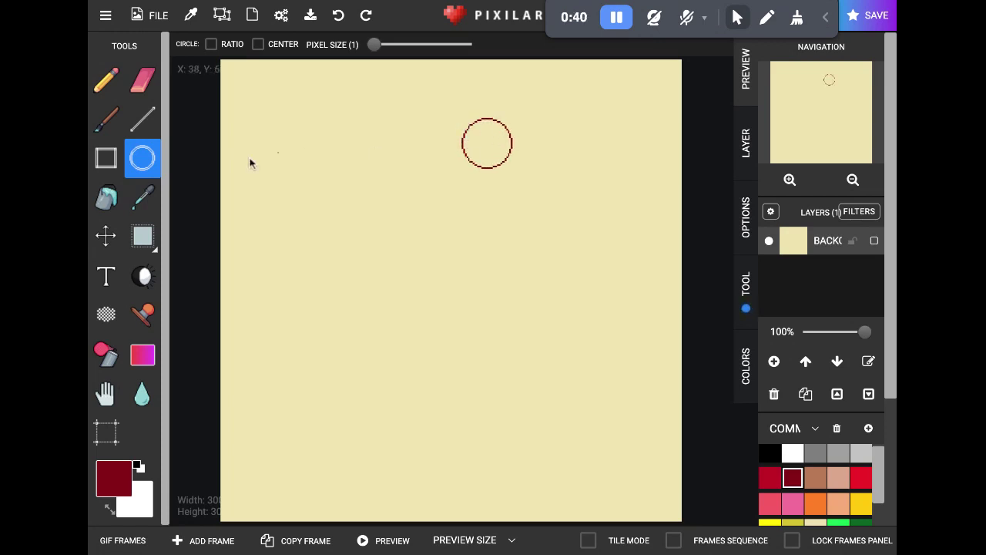
click(145, 120)
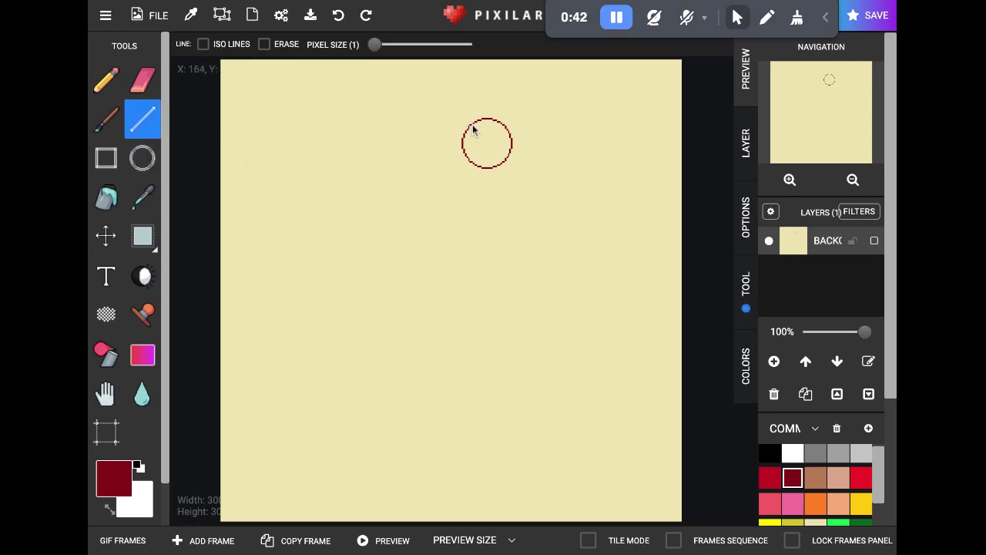
mouse_move(472, 125)
mouse_down()
mouse_move(408, 188)
mouse_move(397, 184)
mouse_move(487, 168)
mouse_up()
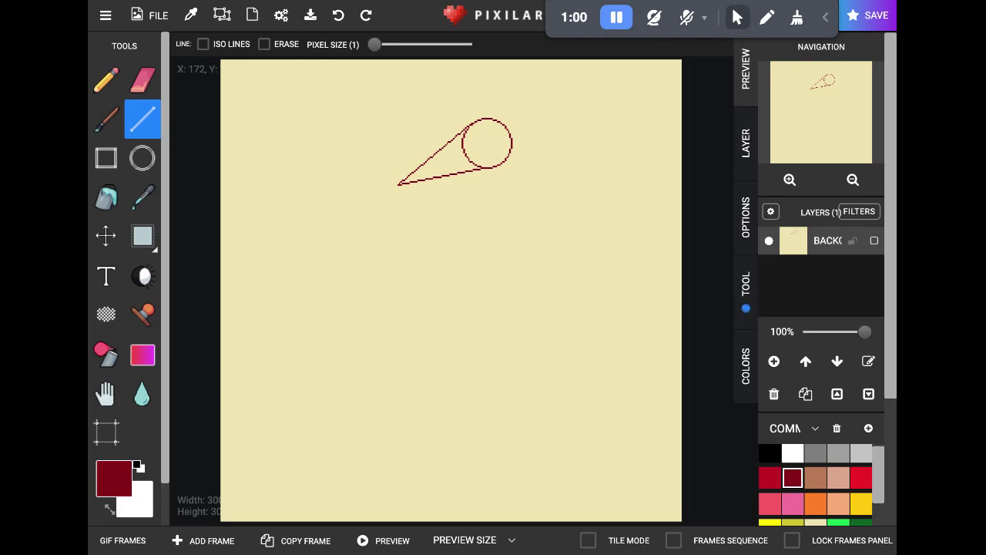
- Sketch two arms spreading down from the head and a narrow torso outline between them with the Pencil
click(106, 80)
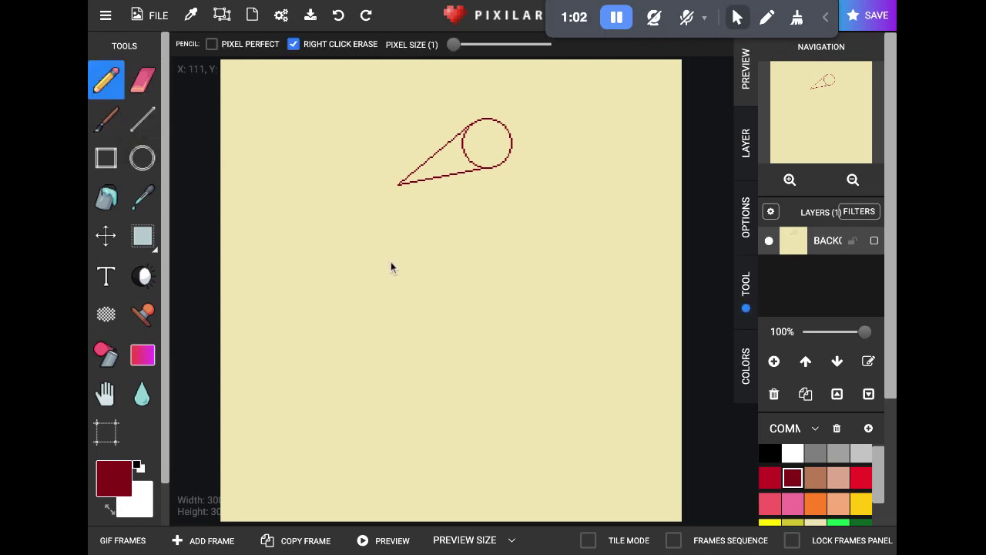
drag(481, 171, 400, 325)
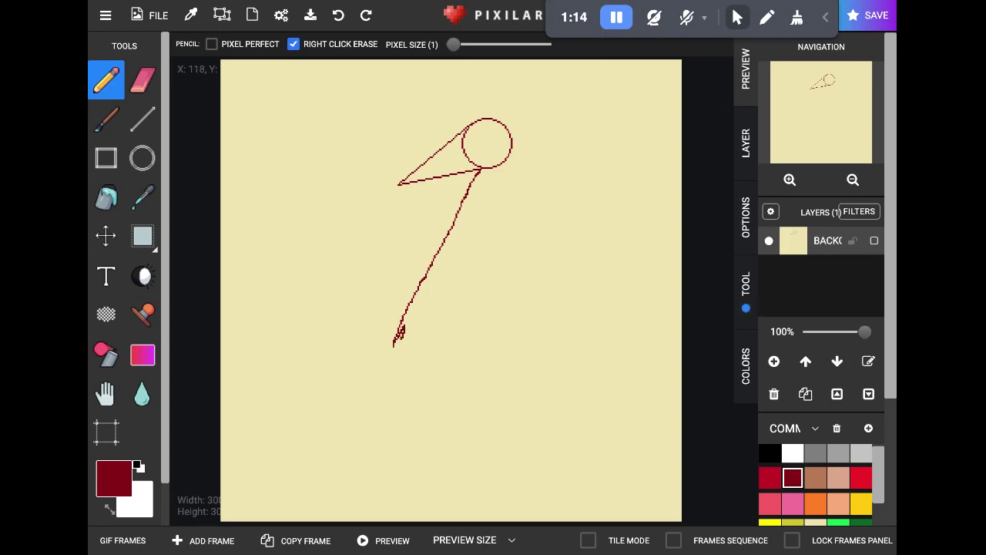
drag(409, 313, 417, 296)
mouse_move(480, 175)
mouse_down()
mouse_move(444, 321)
mouse_move(473, 319)
mouse_move(480, 298)
mouse_move(489, 169)
mouse_move(501, 225)
mouse_move(555, 329)
mouse_move(529, 271)
mouse_up()
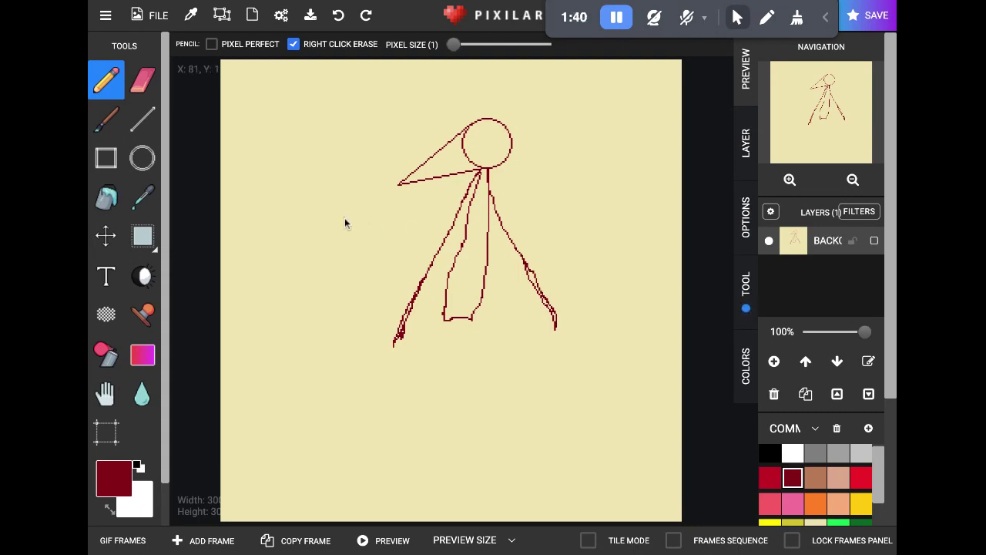
- Add short crossing lines at the elbow and wrist of both arms with the Line tool
click(151, 128)
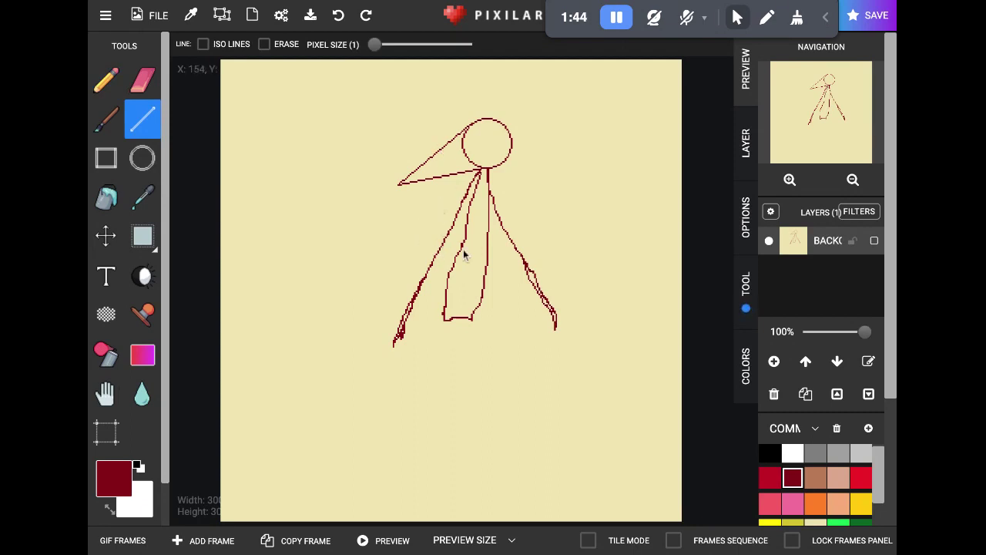
mouse_move(445, 252)
mouse_down()
mouse_move(442, 217)
mouse_move(459, 239)
mouse_up()
mouse_move(508, 262)
mouse_down()
mouse_move(520, 218)
mouse_move(518, 238)
mouse_move(515, 220)
mouse_move(499, 225)
mouse_up()
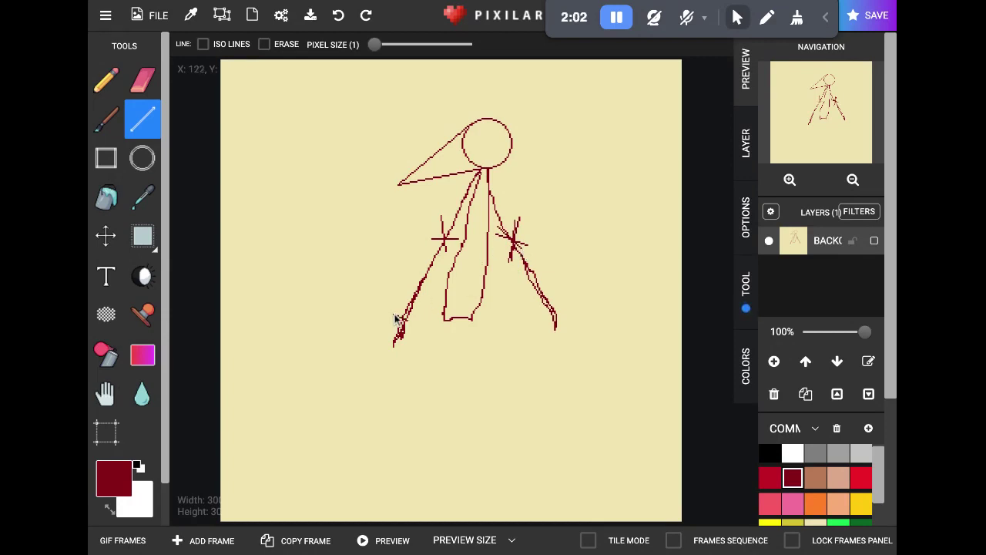
drag(543, 308, 554, 299)
- Draw with straight lines a trapezoid bag on two straps hanging from the left arm, and two narrow legs below the torso
drag(397, 341, 371, 415)
drag(396, 343, 388, 414)
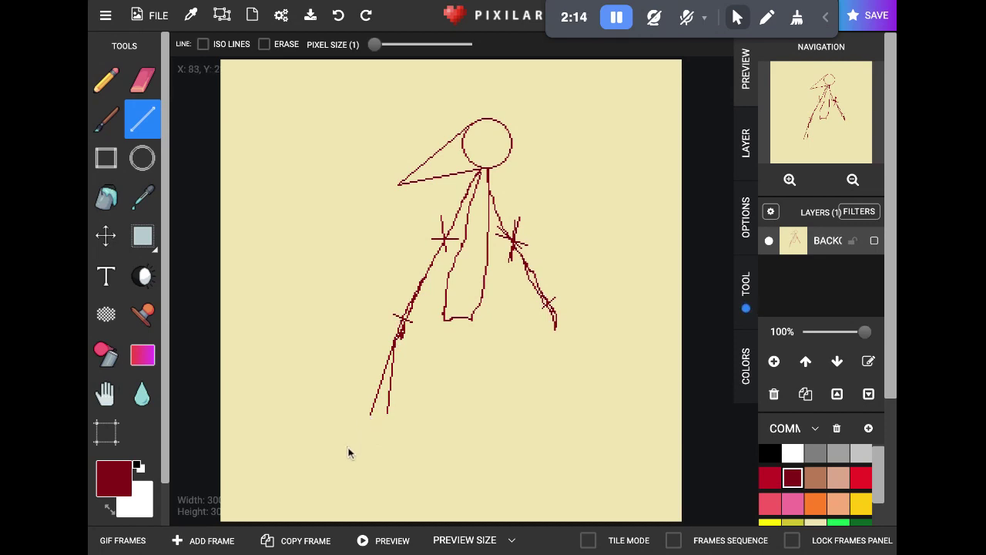
mouse_move(346, 453)
mouse_down()
mouse_move(378, 407)
mouse_move(391, 415)
mouse_move(394, 461)
mouse_move(346, 448)
mouse_up()
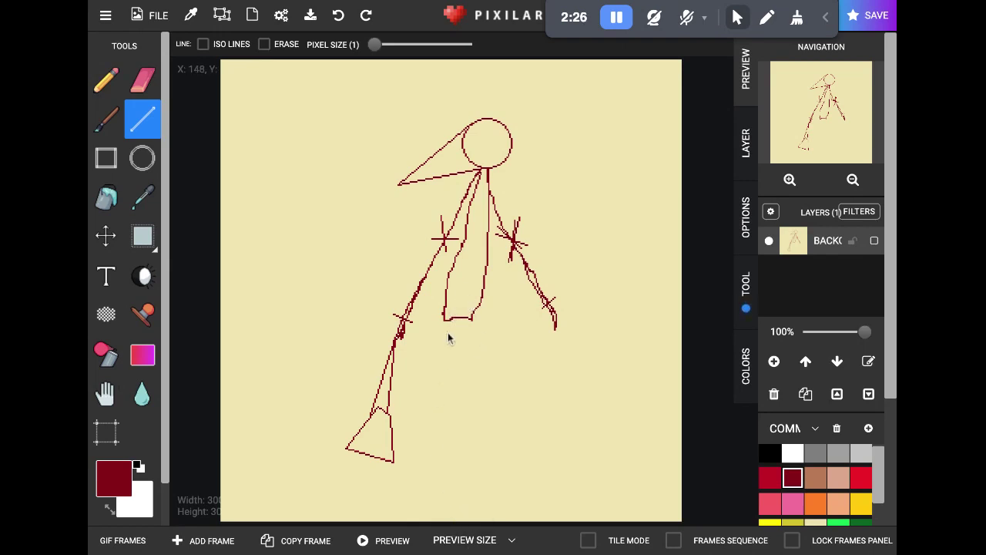
mouse_move(444, 319)
mouse_down()
mouse_move(433, 382)
mouse_move(448, 505)
mouse_move(459, 471)
mouse_move(459, 365)
mouse_move(462, 506)
mouse_up()
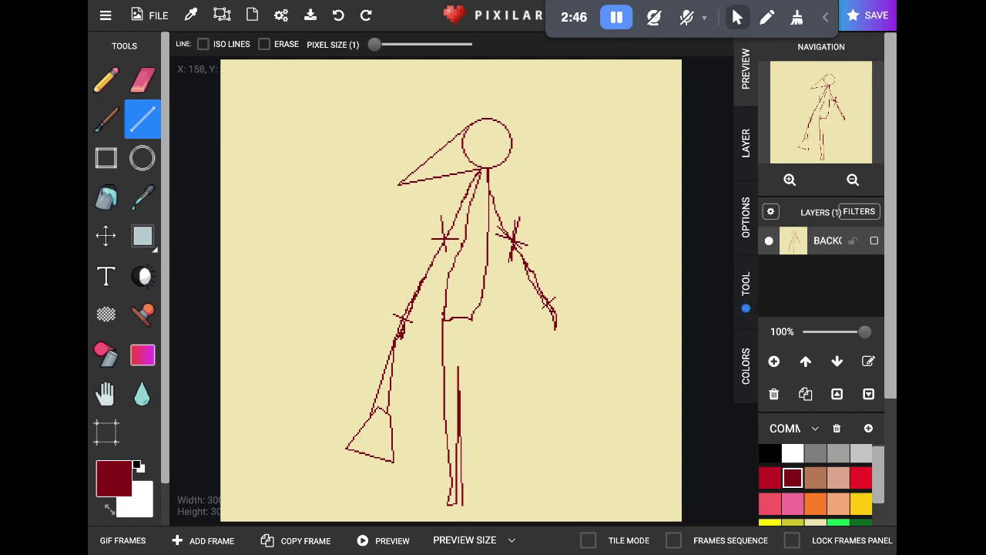
drag(472, 507, 473, 317)
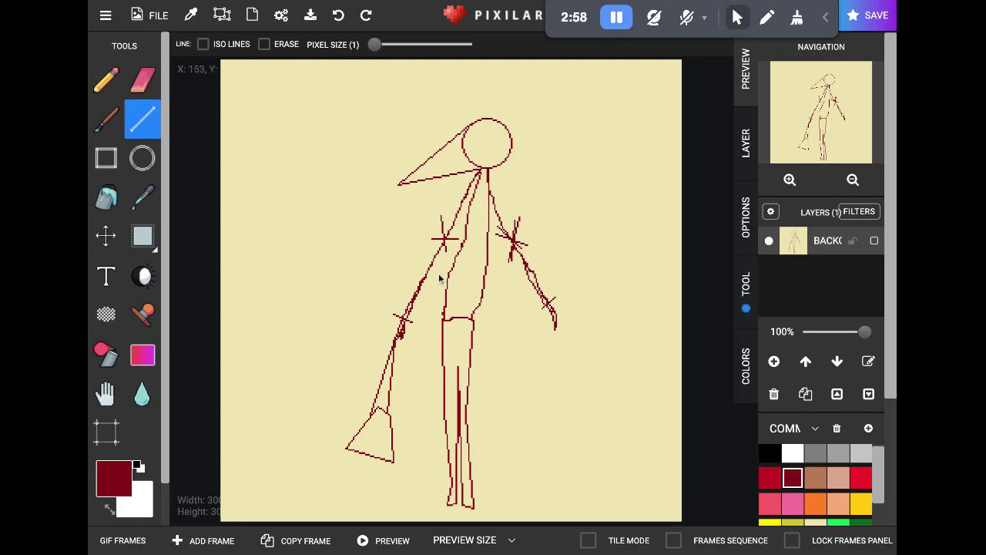
- Fill the torso, legs, head, beak and bag with dark red using the Bucket tool
click(106, 197)
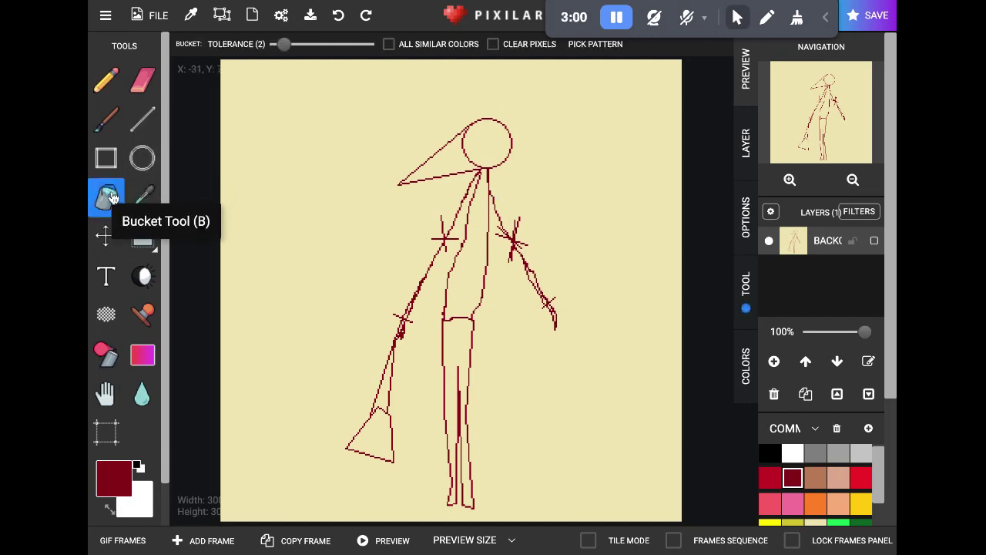
click(461, 299)
click(461, 332)
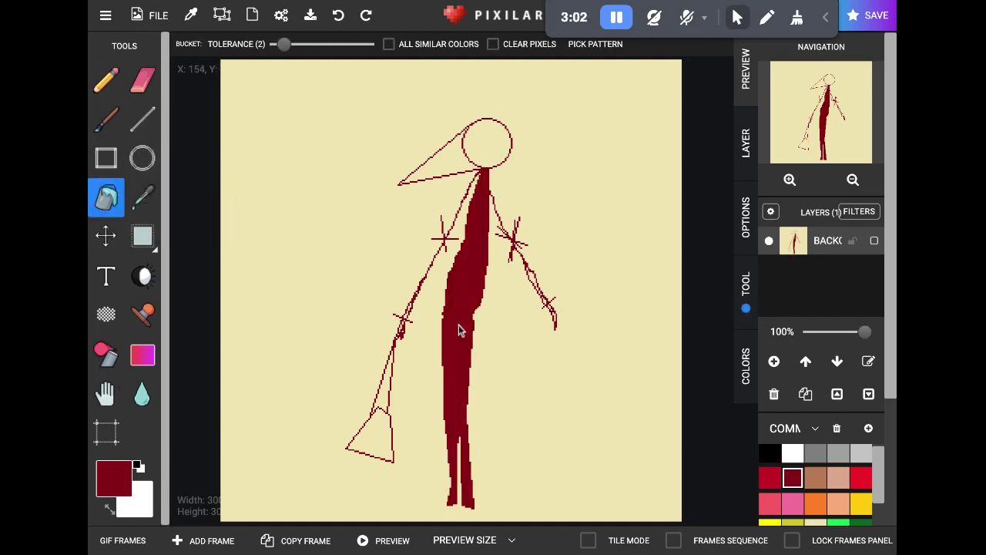
click(493, 148)
click(455, 159)
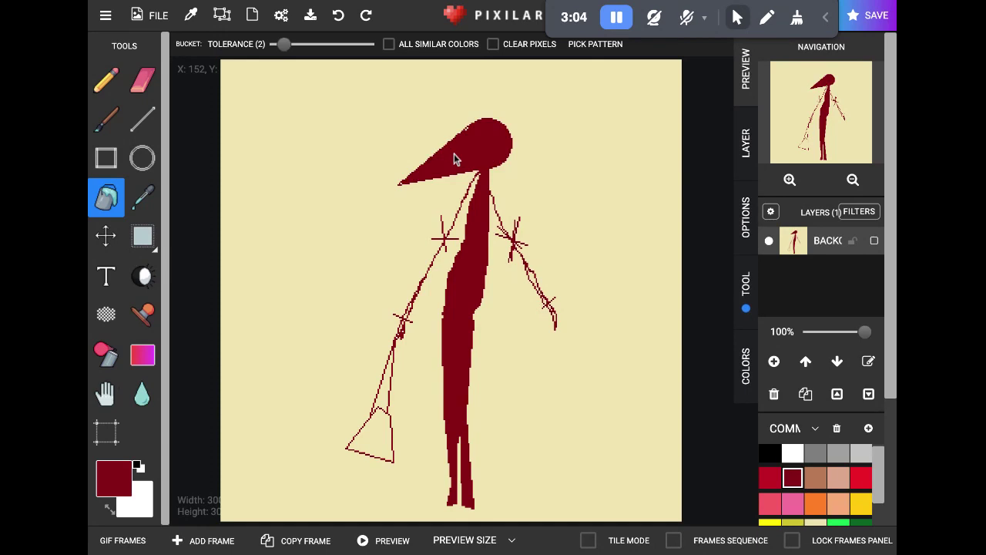
click(383, 451)
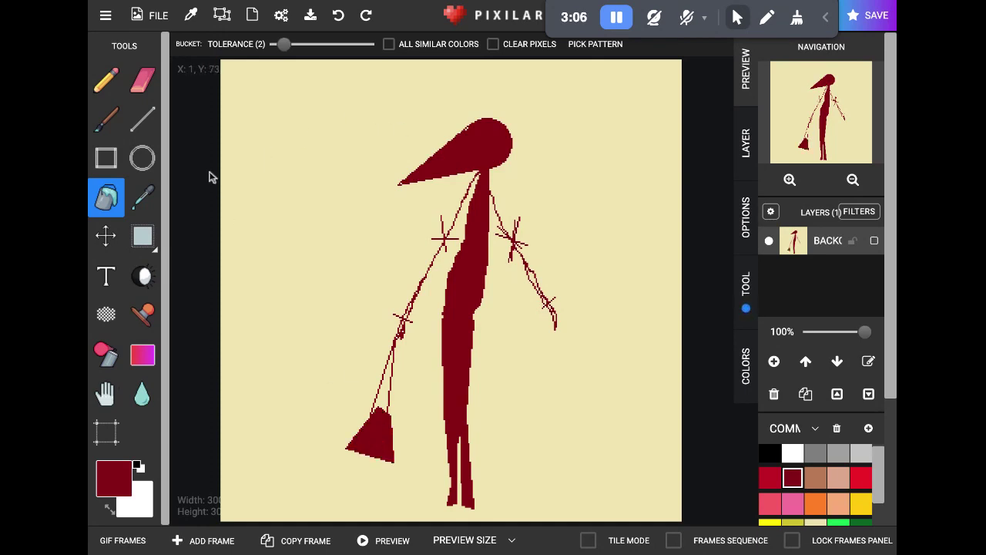
- Draw two thin strands hanging outward from each side of the figure's hips with the Pencil
click(146, 121)
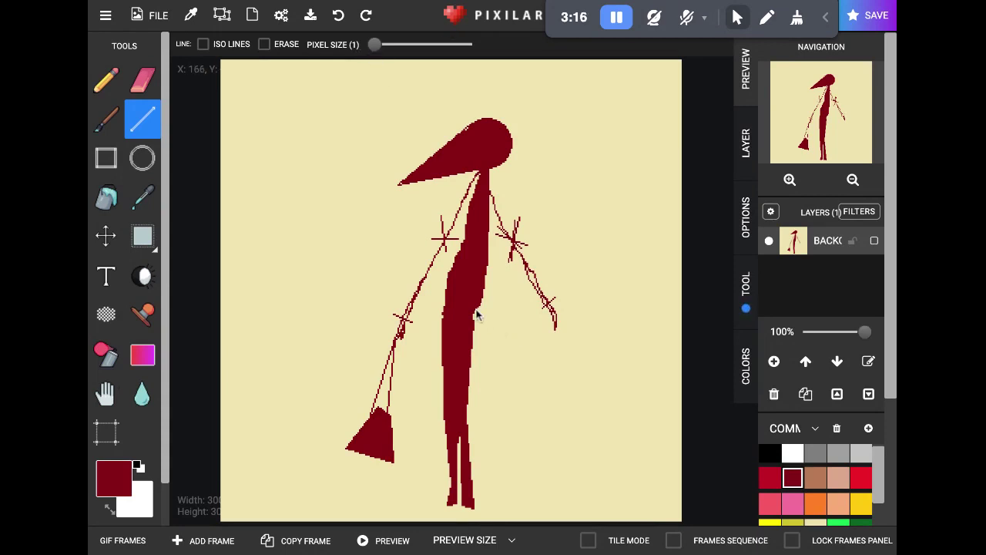
click(105, 78)
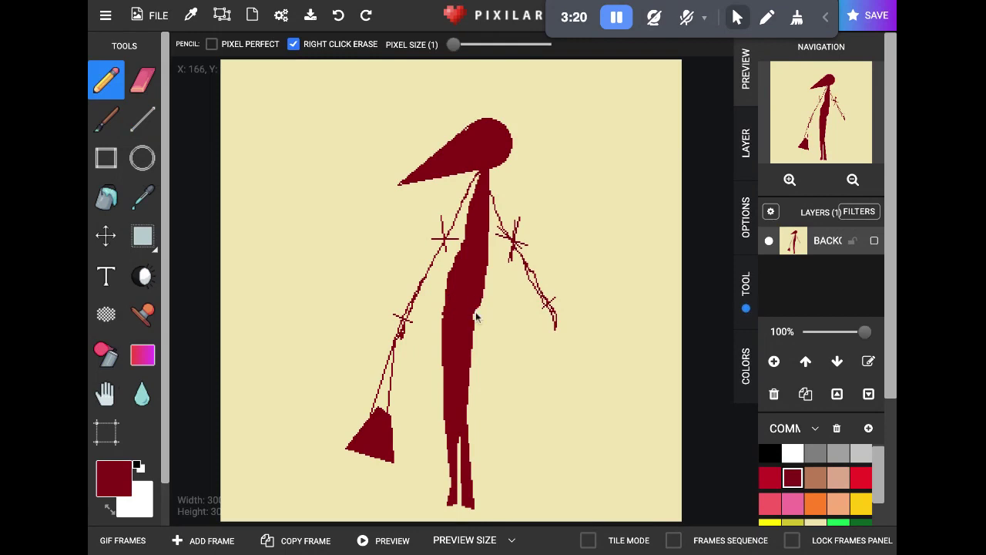
drag(477, 314, 519, 398)
drag(476, 314, 511, 426)
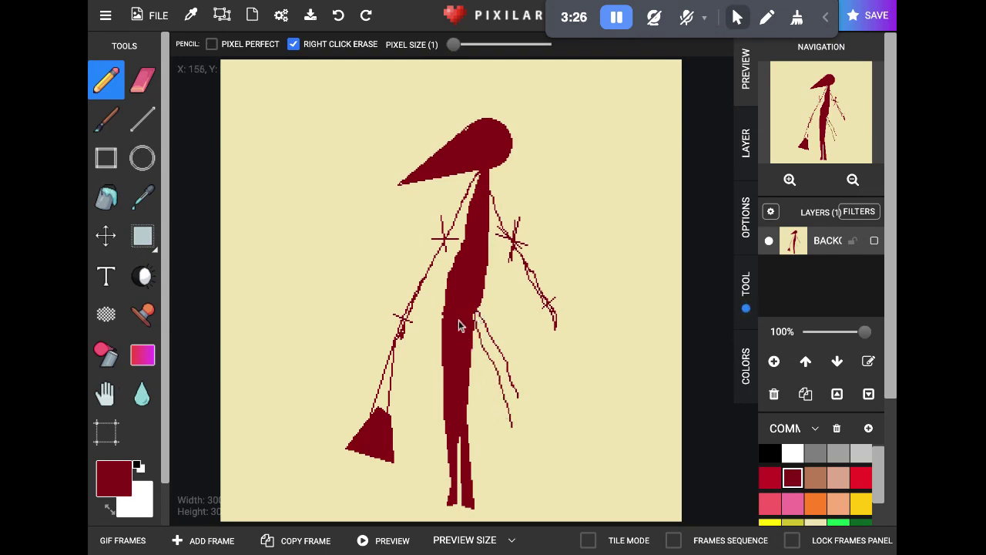
drag(440, 330, 421, 422)
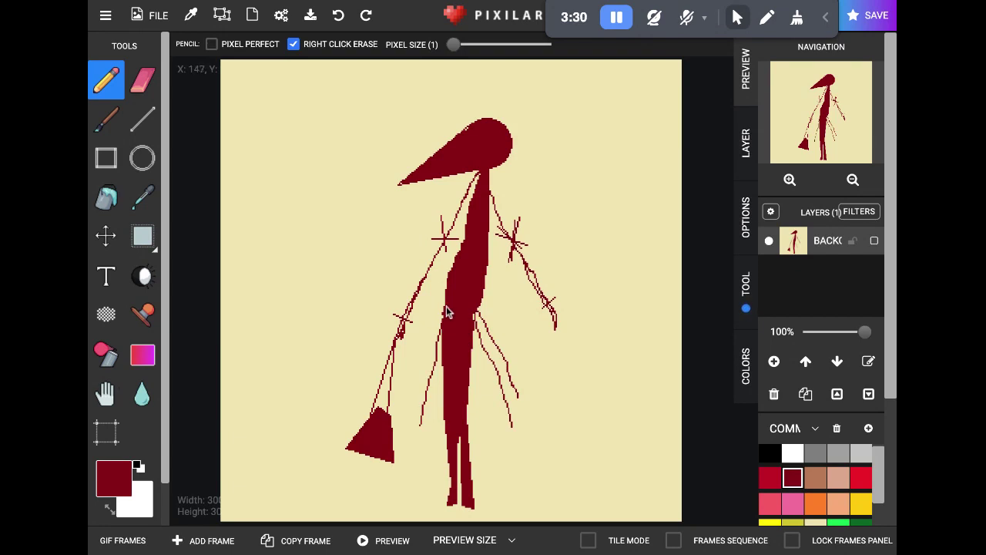
mouse_move(443, 316)
mouse_down()
mouse_move(414, 389)
mouse_move(445, 316)
mouse_up()
- Set the Pencil's pixel size to 2 and thicken the lower ends of the four hip strands
drag(453, 44, 458, 44)
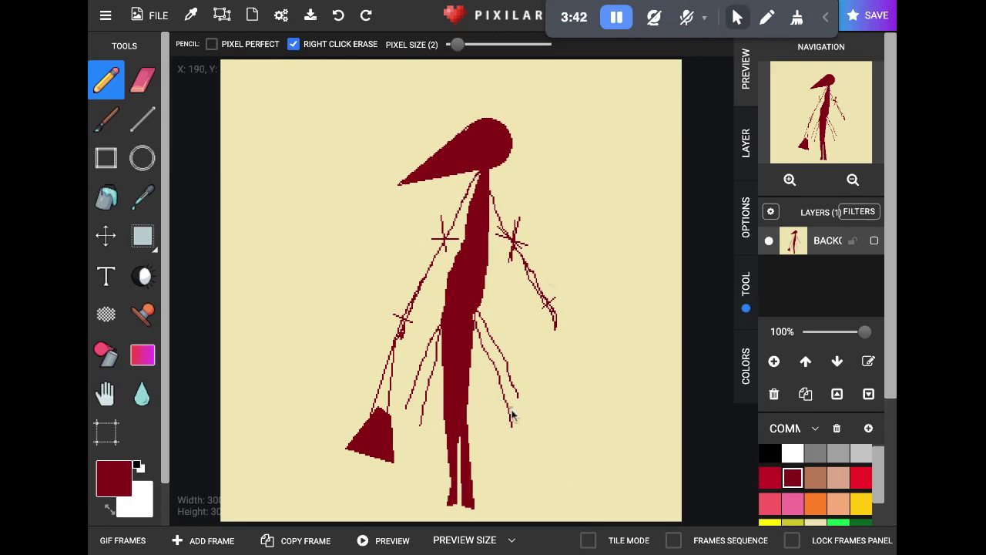
drag(510, 410, 512, 432)
drag(514, 384, 515, 397)
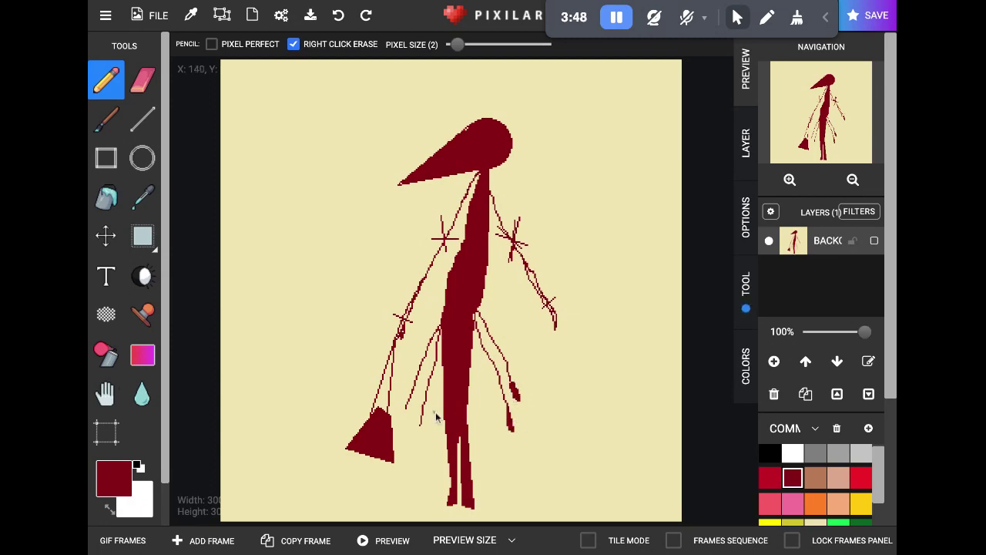
drag(421, 429, 413, 393)
- Thicken both forearms between elbow and wrist with Pencil strokes
mouse_move(394, 350)
mouse_down()
mouse_move(410, 305)
mouse_move(406, 324)
mouse_up()
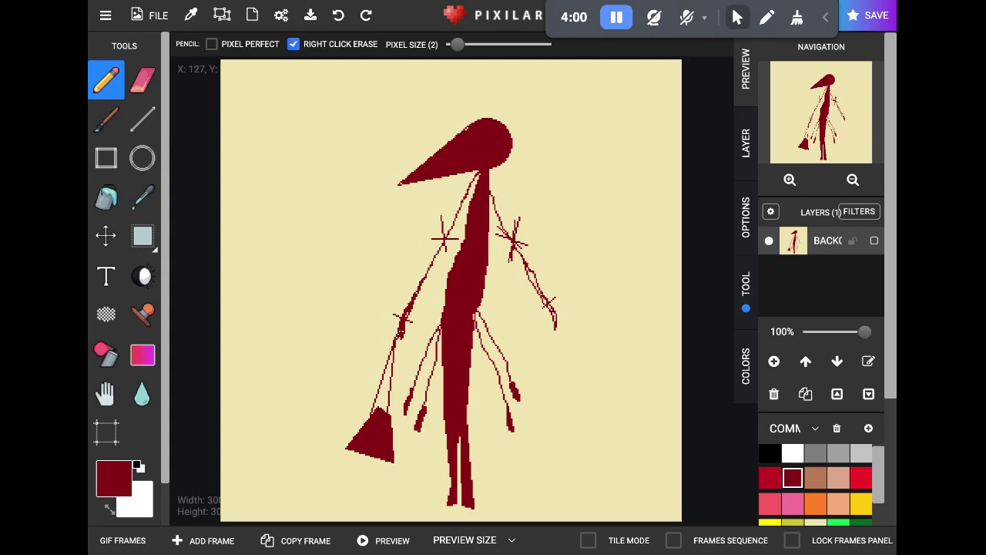
drag(418, 286, 428, 269)
drag(531, 274, 550, 305)
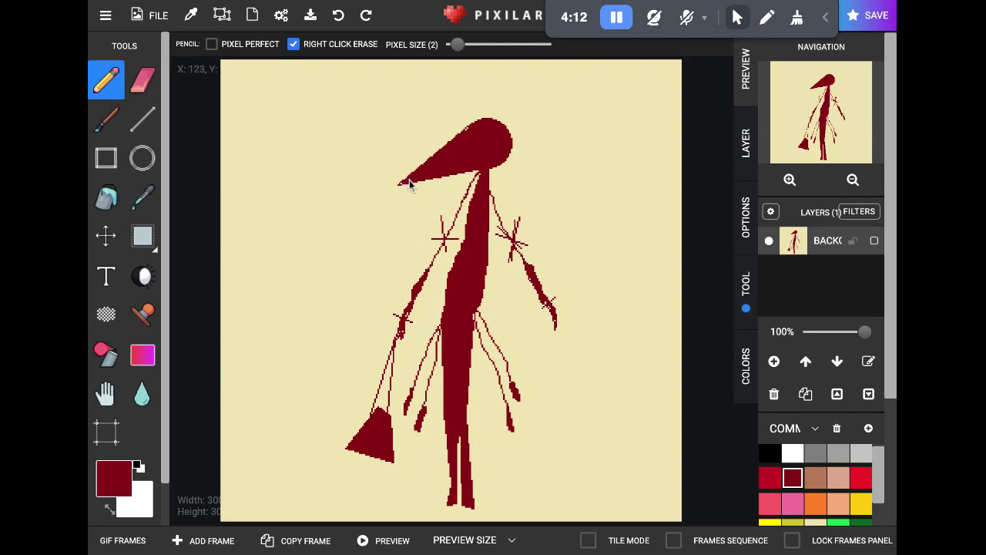
- Draw three round-tipped strands from the beak's tip and a curved crest with short spikes around the top and back of the head
mouse_move(404, 188)
mouse_down()
mouse_move(390, 204)
mouse_move(404, 189)
mouse_move(365, 202)
mouse_move(371, 177)
mouse_move(356, 178)
mouse_move(368, 182)
mouse_move(381, 226)
mouse_up()
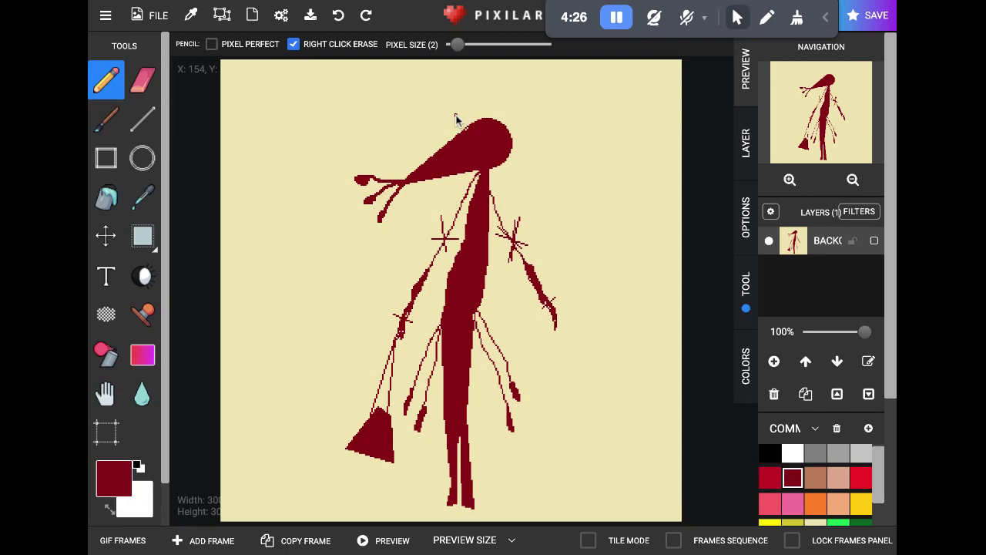
mouse_move(456, 116)
mouse_down()
mouse_move(504, 104)
mouse_move(514, 116)
mouse_move(525, 190)
mouse_up()
click(519, 184)
right_click(522, 182)
mouse_move(521, 176)
mouse_down()
mouse_move(533, 164)
mouse_move(521, 143)
mouse_move(537, 138)
mouse_move(517, 129)
mouse_move(529, 119)
mouse_up()
click(518, 168)
click(518, 161)
click(517, 121)
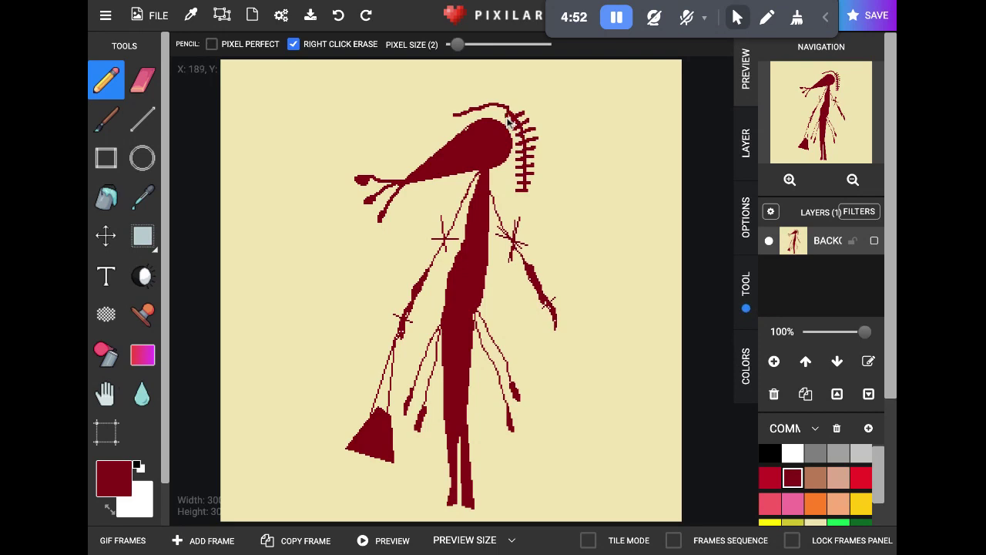
mouse_move(506, 101)
mouse_down()
mouse_move(495, 114)
mouse_move(494, 98)
mouse_up()
mouse_move(479, 96)
mouse_down()
mouse_move(483, 113)
mouse_move(467, 98)
mouse_move(464, 118)
mouse_up()
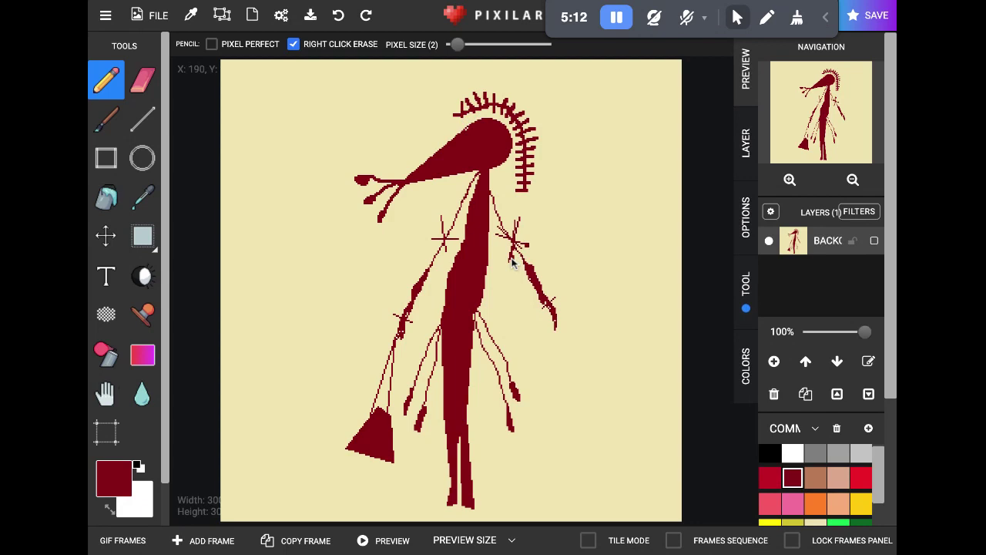
- Add small thick dots to the ends of the crossing lines at the elbows
drag(435, 243, 431, 243)
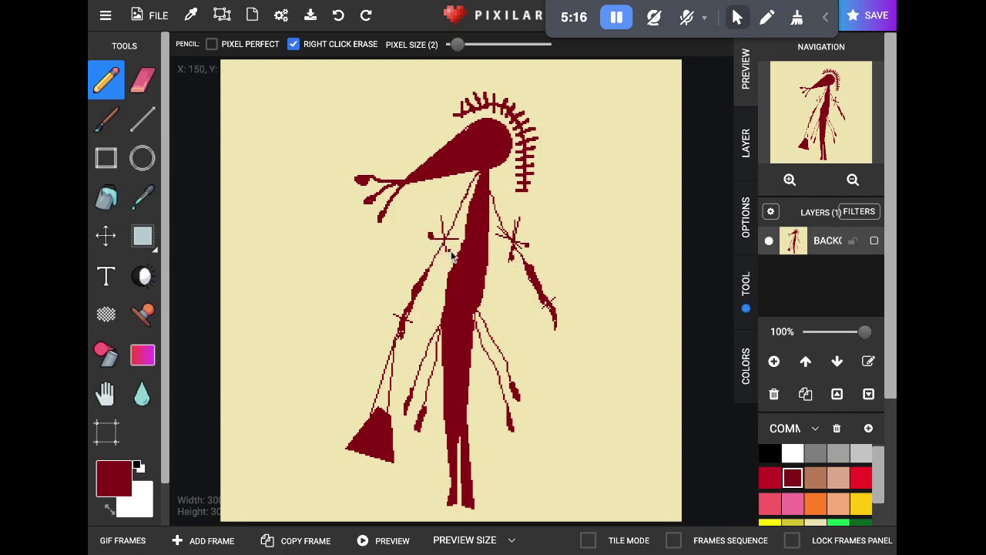